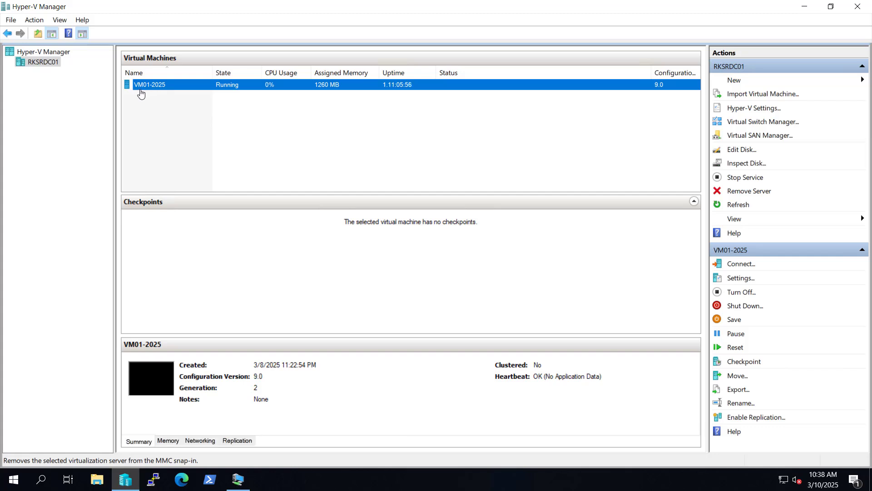
# On VM01-2025, check This PC's device name WIN-7BDVN7TGCBJ in About, then close Settings
pyautogui.click(244, 485)
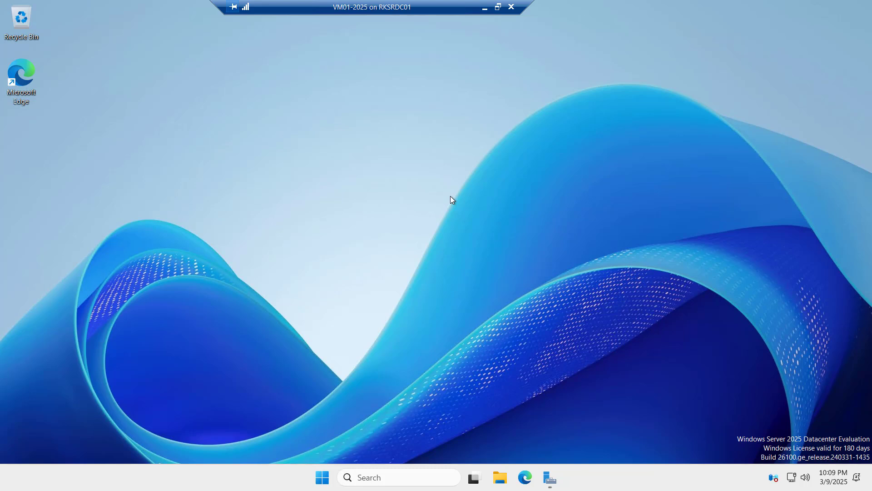
pyautogui.click(499, 477)
pyautogui.rightClick(160, 295)
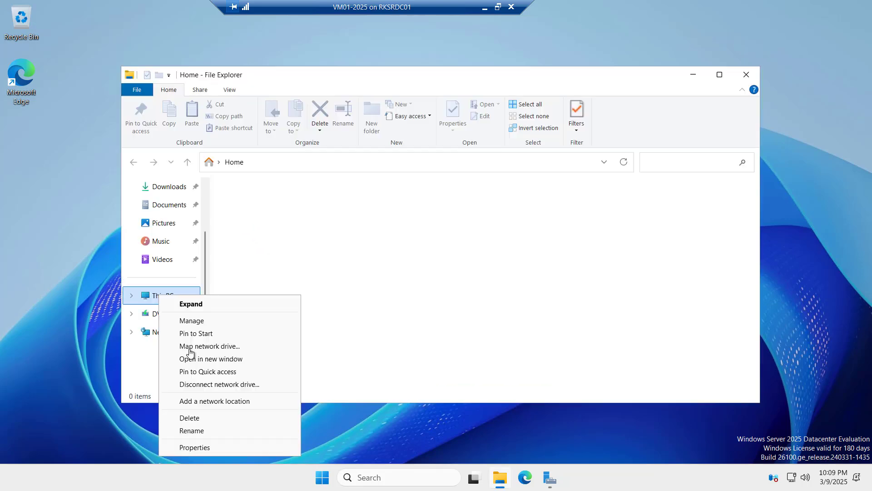
pyautogui.click(185, 447)
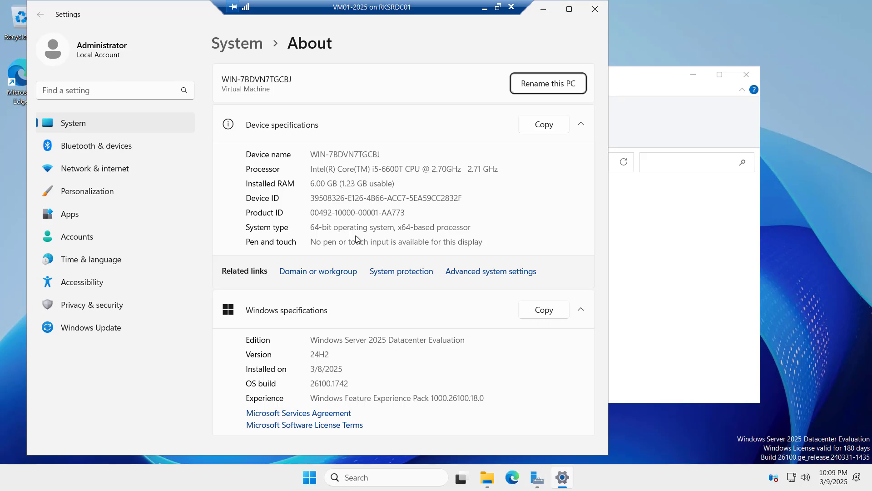
pyautogui.moveTo(312, 153); pyautogui.dragTo(384, 153)
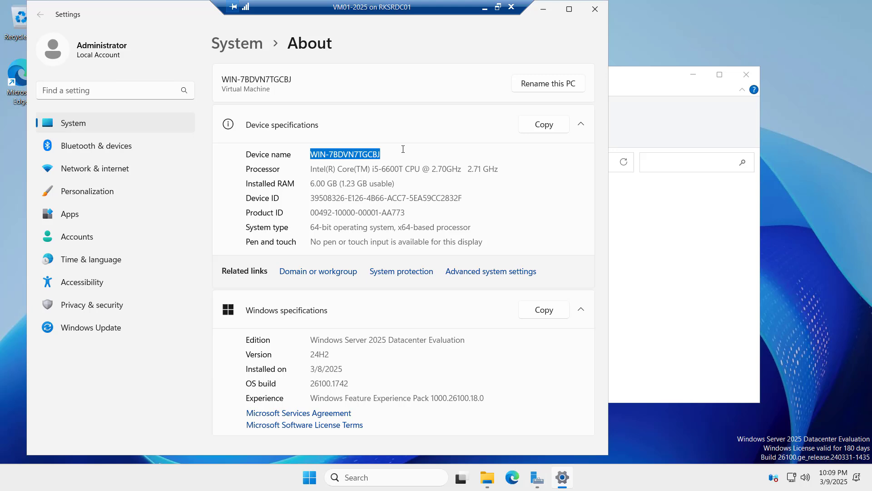
pyautogui.click(594, 9)
# Launch Network Connections with ncpa.cpl from the Run box
pyautogui.press('super+r')
pyautogui.write('n')
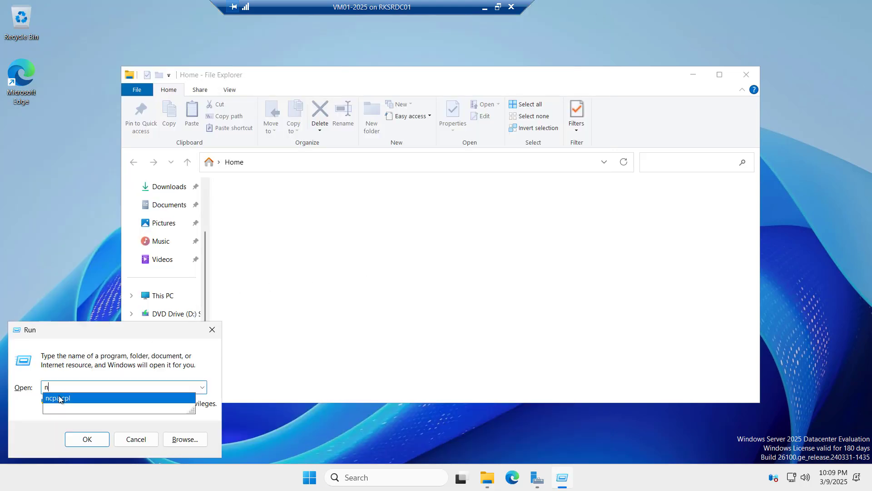
pyautogui.click(109, 398)
pyautogui.click(87, 439)
# Set Ethernet IPv4 to static 192.168.2.180, mask 255.255.255.0, gateway and DNS 192.168.2.1
pyautogui.click(249, 274)
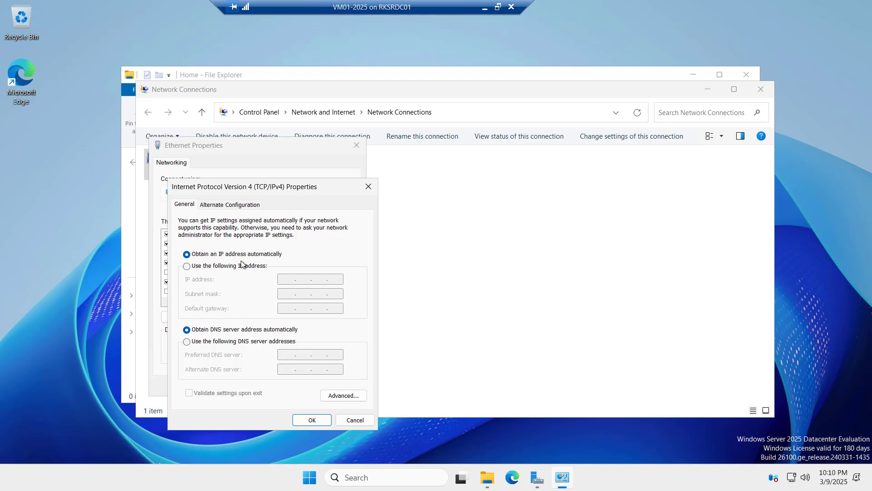
pyautogui.click(241, 265)
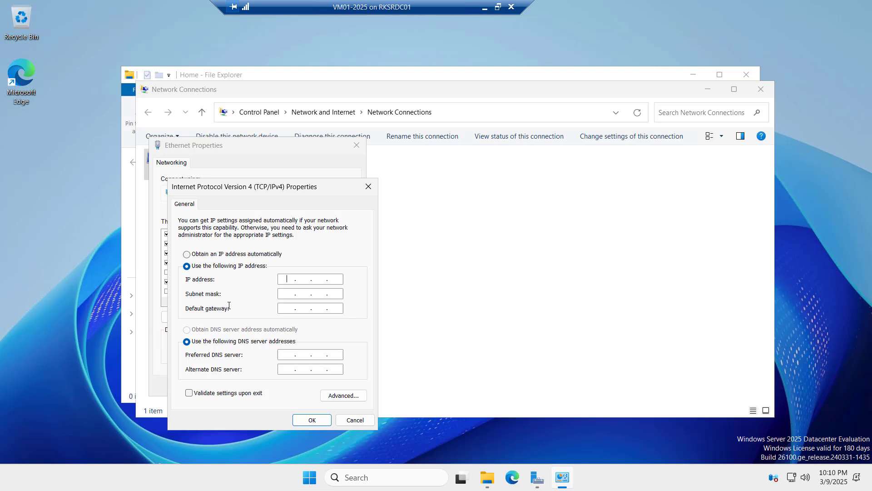
pyautogui.write('192.168.2.180')
pyautogui.press('Tab')
pyautogui.press('Tab')
pyautogui.write('1')
pyautogui.write('92')
pyautogui.write('168')
pyautogui.write('2')
pyautogui.write('192')
pyautogui.write('168.2.1')
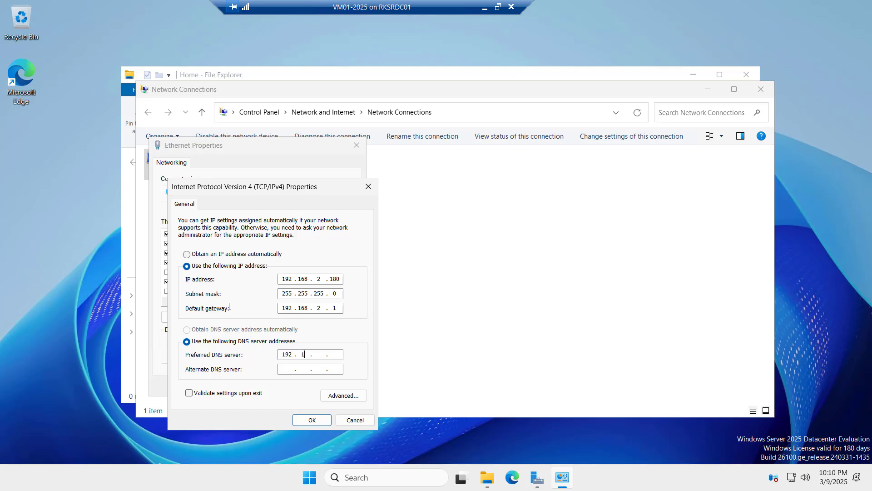
pyautogui.click(312, 421)
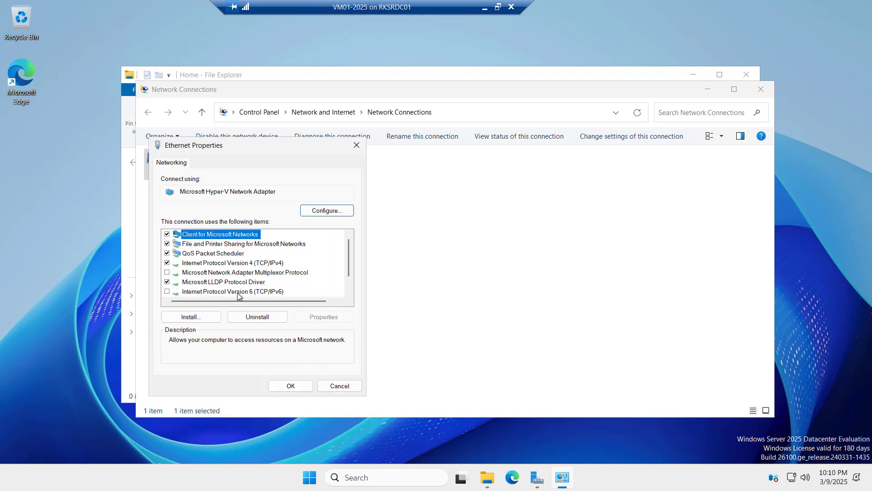
pyautogui.click(293, 384)
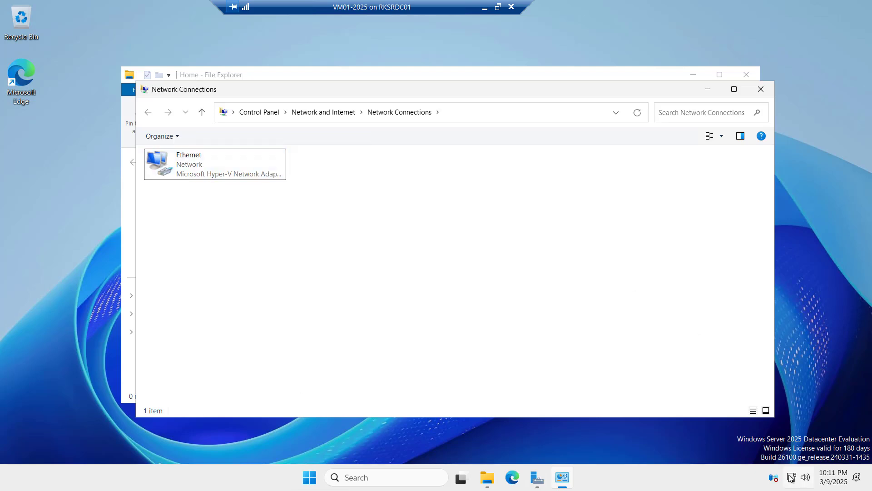
# Check Ethernet's connection details show DHCP disabled and IPv4 address 192.168.2.180
pyautogui.moveTo(791, 477)
pyautogui.rightClick(196, 169)
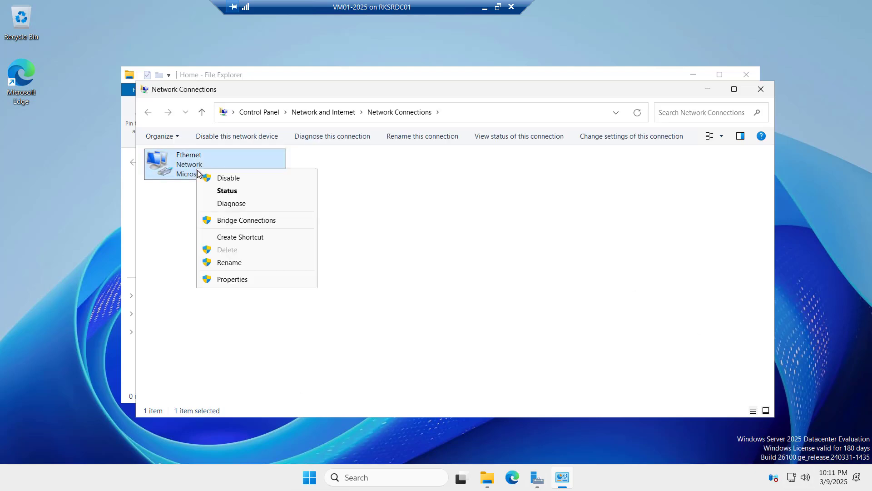
pyautogui.click(228, 189)
pyautogui.click(373, 236)
pyautogui.click(455, 223)
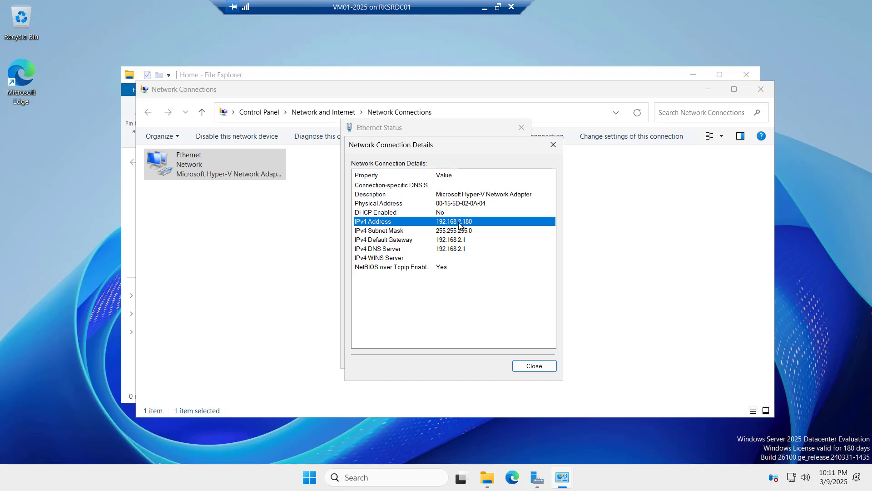
# Rerun ping google.com in Command Prompt, getting 4 of 4 replies with 0% loss
pyautogui.click(536, 366)
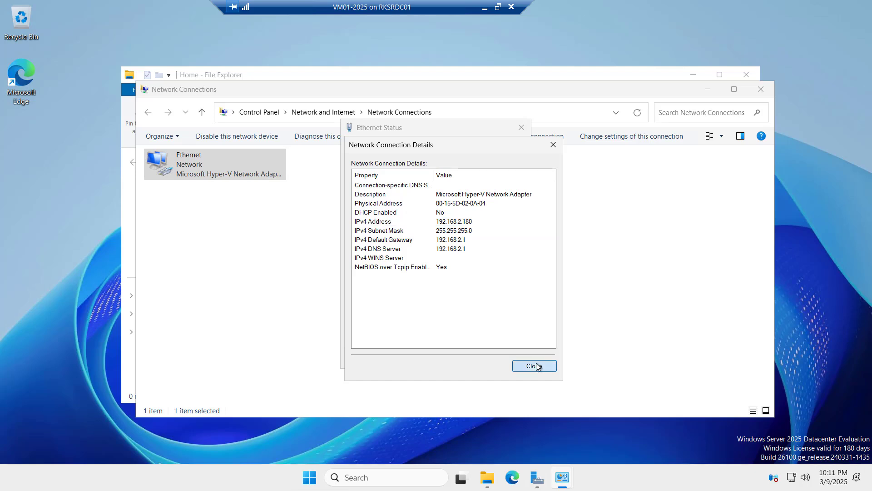
pyautogui.click(509, 359)
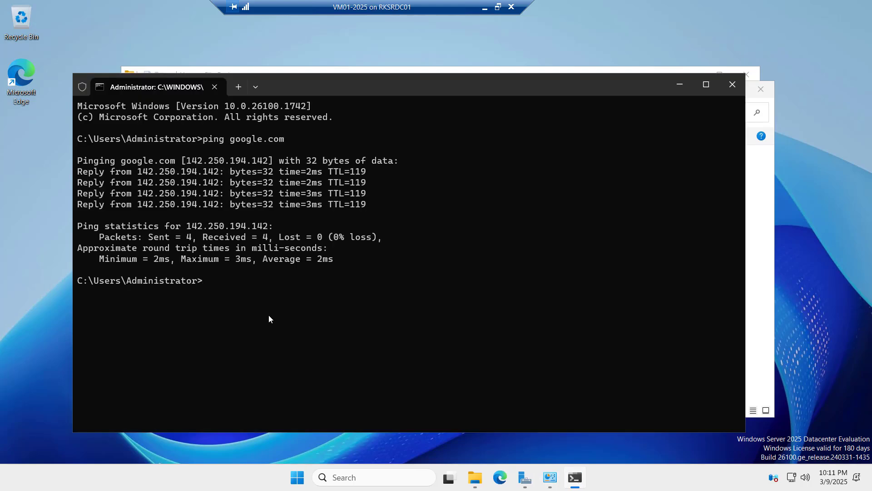
pyautogui.press('Up')
pyautogui.press('Return')
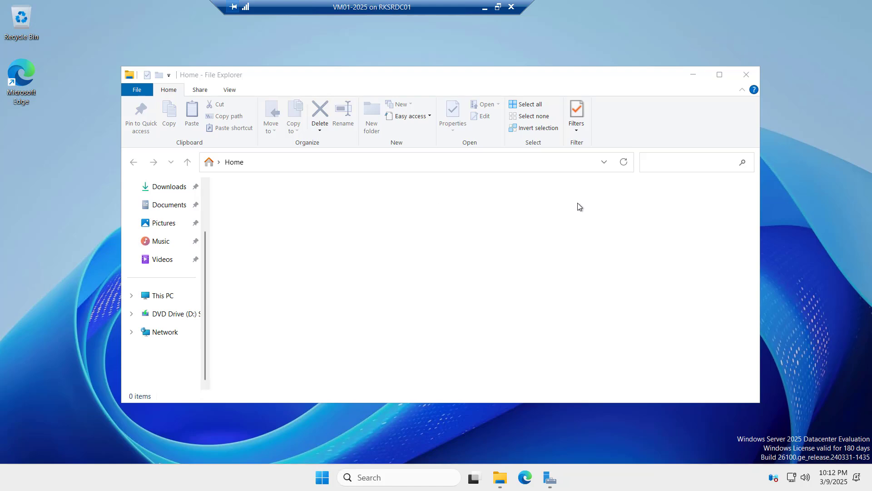
# Choose time zone (UTC+05:30) Chennai, Kolkata, Mumbai, New Delhi in Date & time settings
pyautogui.click(871, 482)
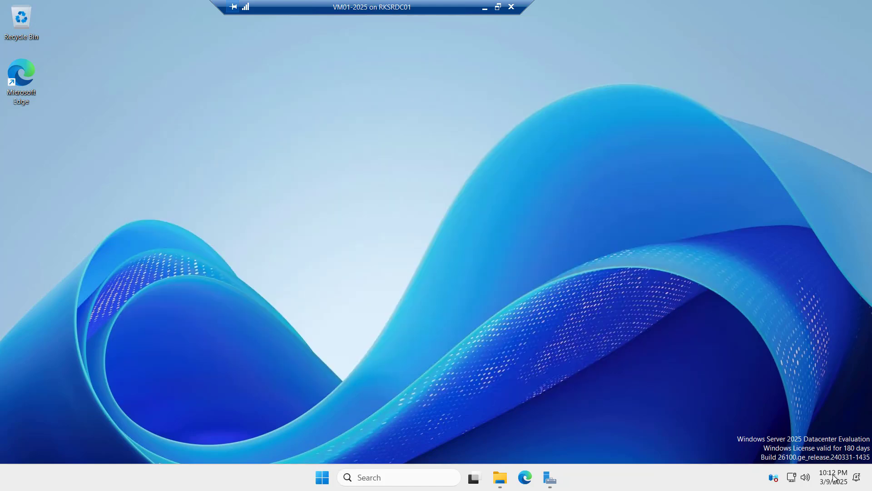
pyautogui.rightClick(834, 478)
pyautogui.click(807, 427)
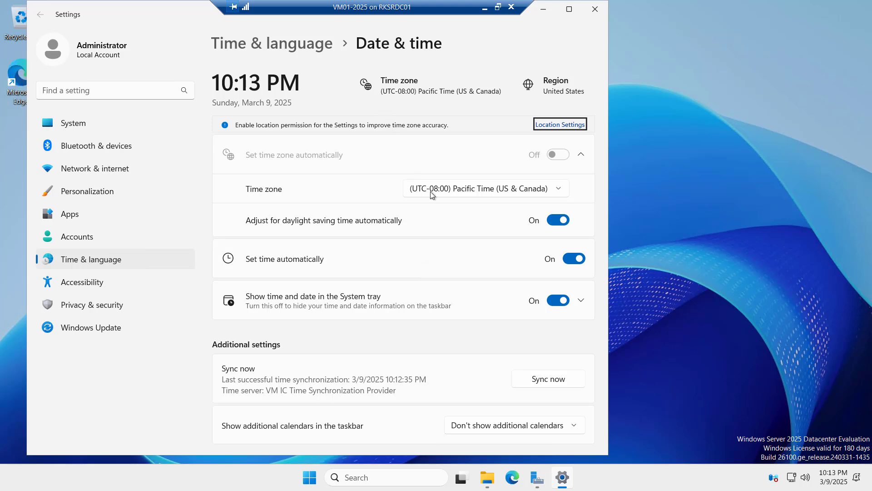
pyautogui.click(462, 189)
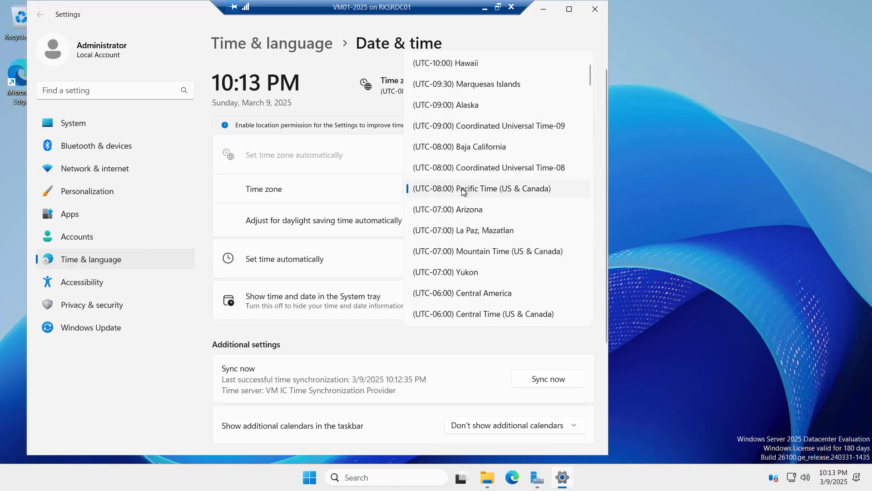
pyautogui.scroll(-15, 503, 224)
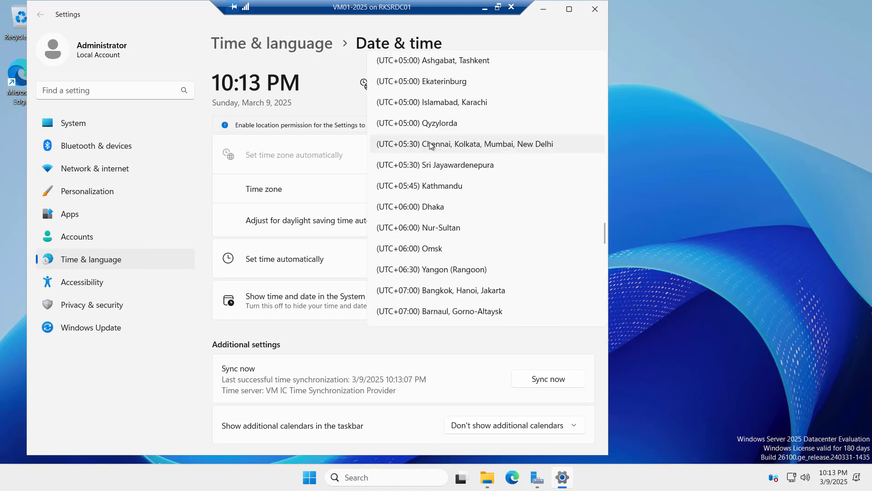
pyautogui.click(430, 145)
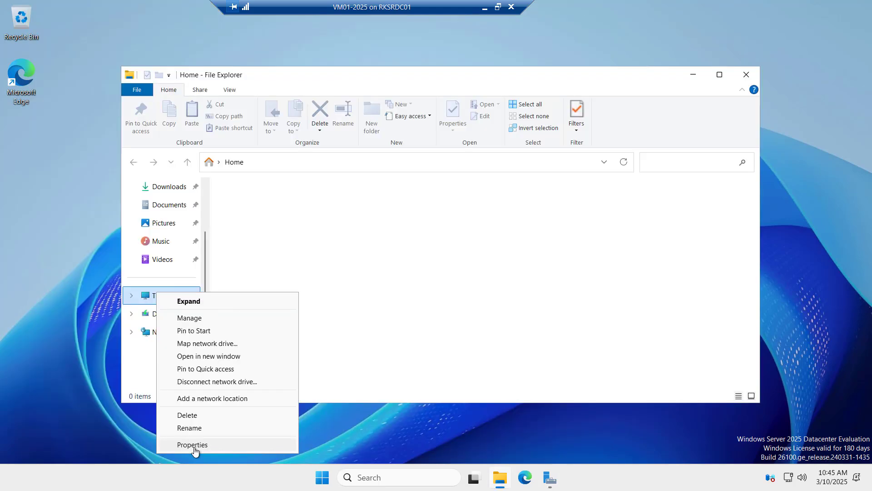
# Rename this PC to MYDC01 from This PC's About page
pyautogui.click(196, 447)
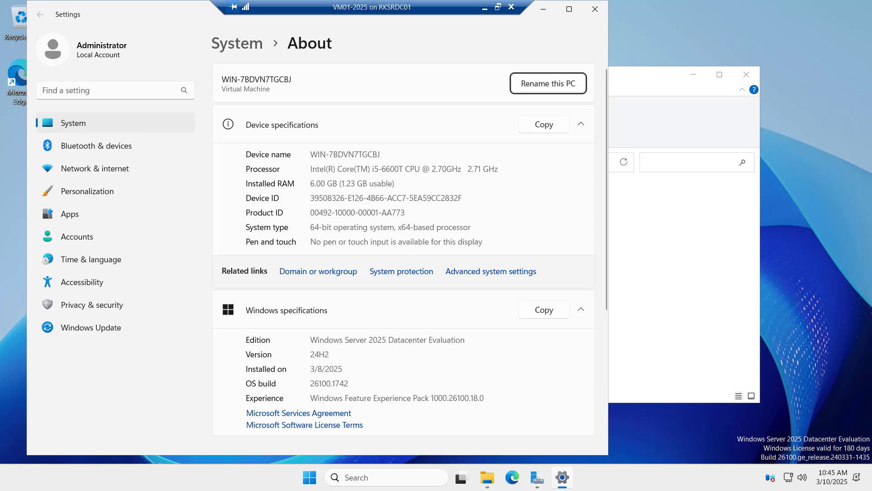
pyautogui.click(543, 86)
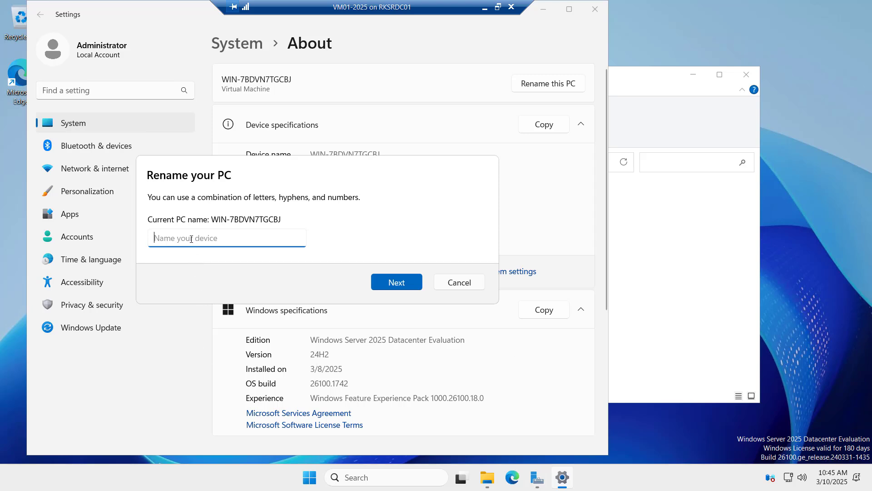
pyautogui.write('MYDC01')
pyautogui.click(400, 282)
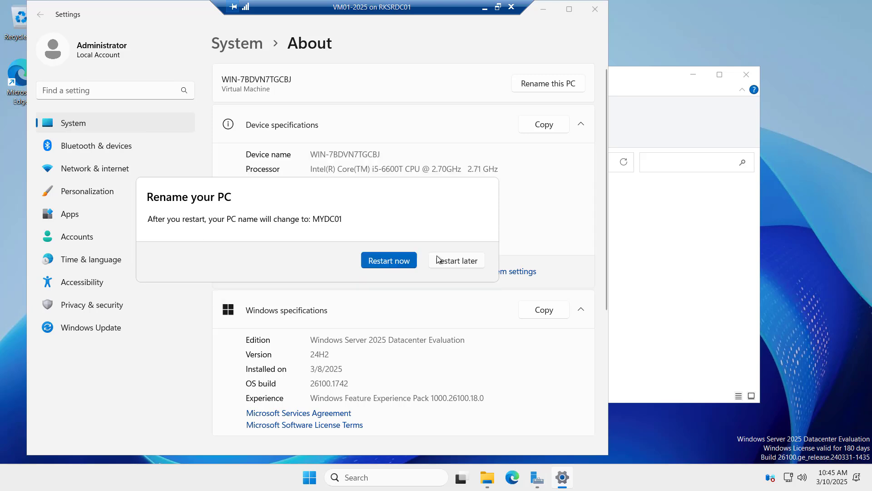
# Restart now, giving Other (Unplanned) as the shutdown reason
pyautogui.click(378, 265)
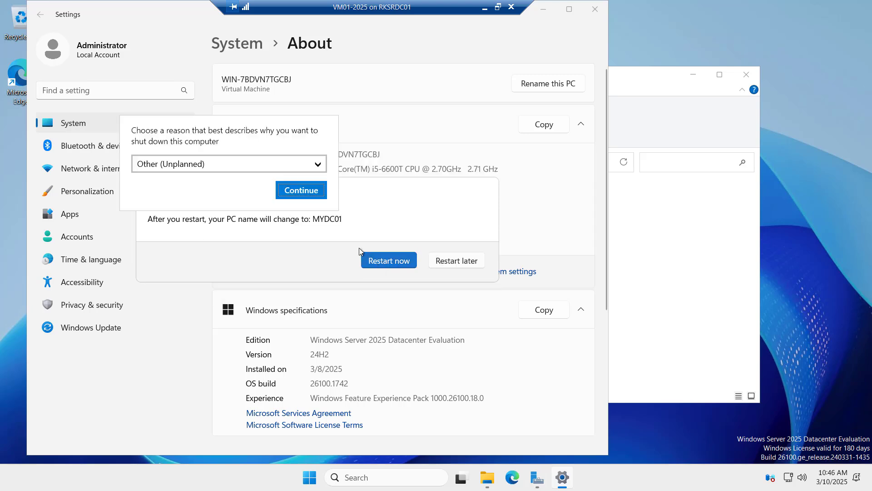
pyautogui.click(311, 168)
pyautogui.click(308, 175)
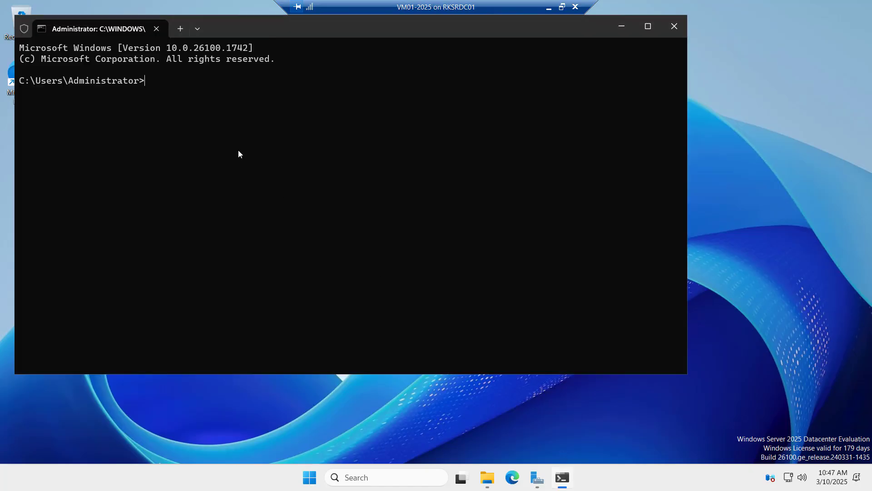
# Run ipconfig to confirm IPv4 address 192.168.2.180, then close the terminal
pyautogui.write('ipconfig')
pyautogui.press('Return')
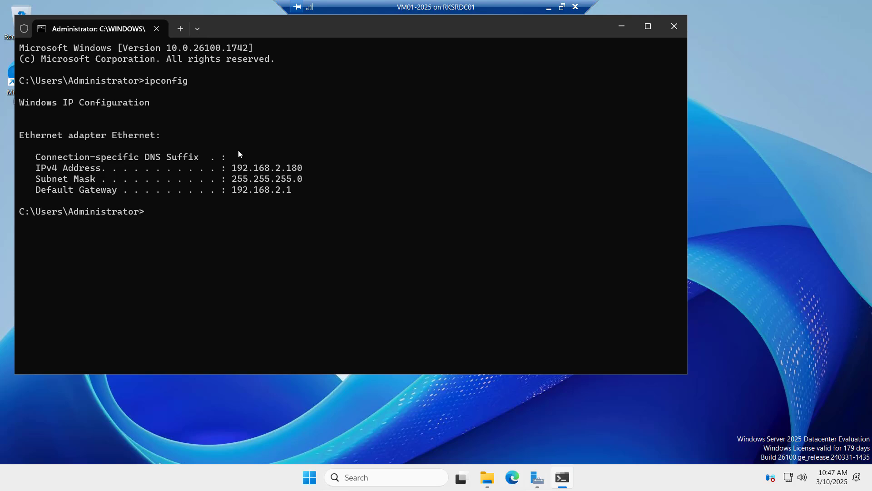
pyautogui.moveTo(232, 168); pyautogui.dragTo(300, 173)
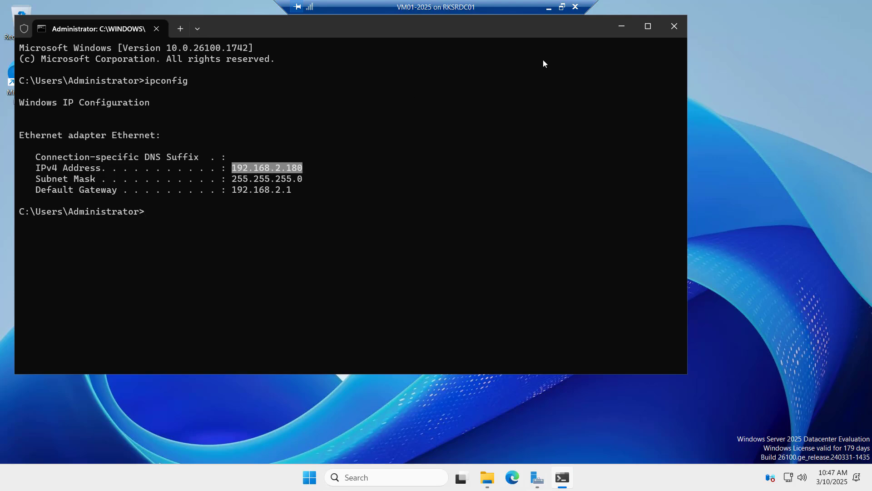
pyautogui.click(674, 26)
# Confirm in This PC's properties that the device is now named MYDC01
pyautogui.click(501, 474)
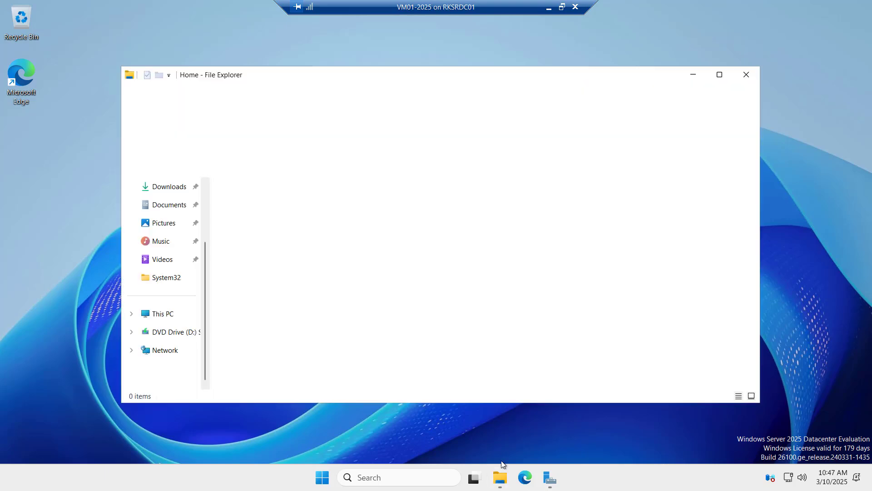
pyautogui.rightClick(157, 313)
pyautogui.click(192, 305)
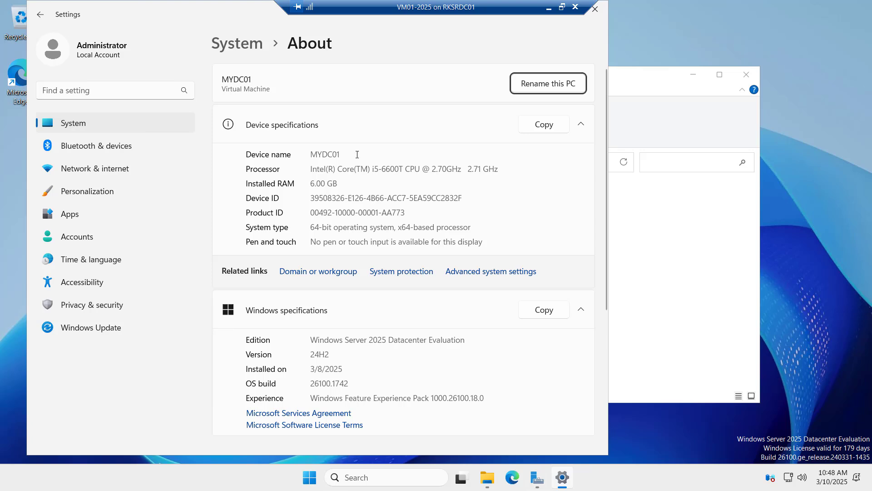
pyautogui.click(595, 9)
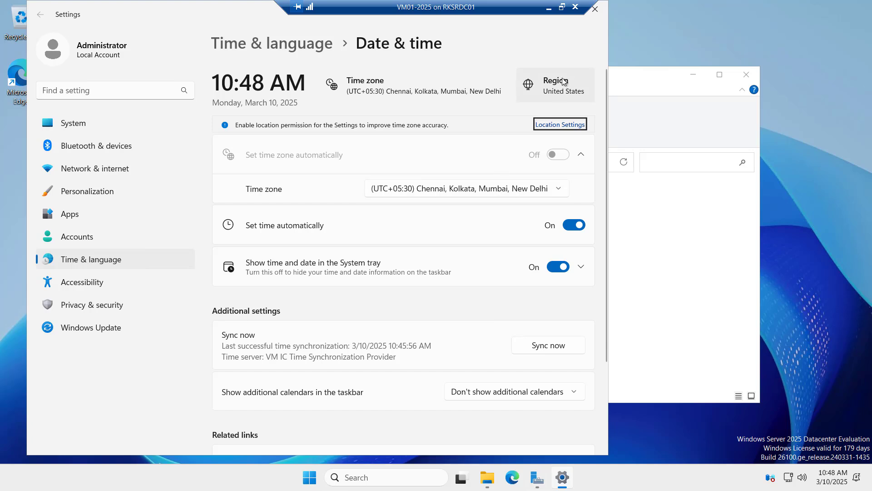
# Choose India as the Country or region under Language & region, then close Settings
pyautogui.click(551, 86)
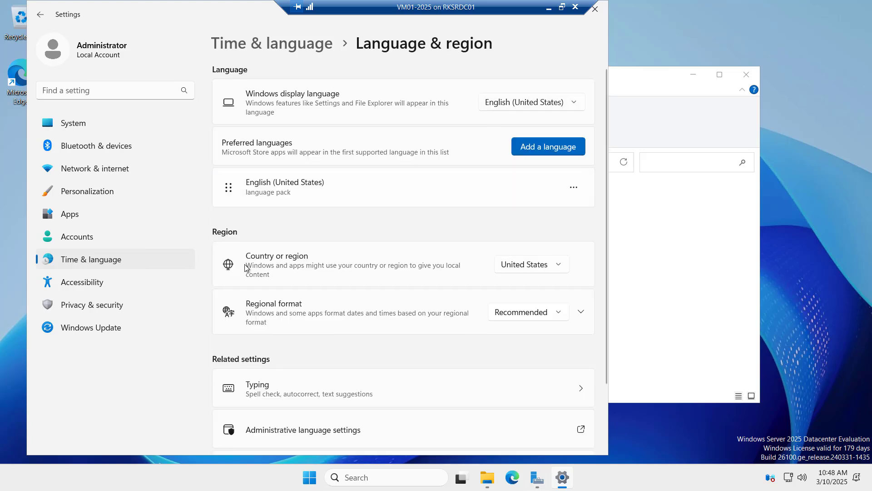
pyautogui.click(550, 268)
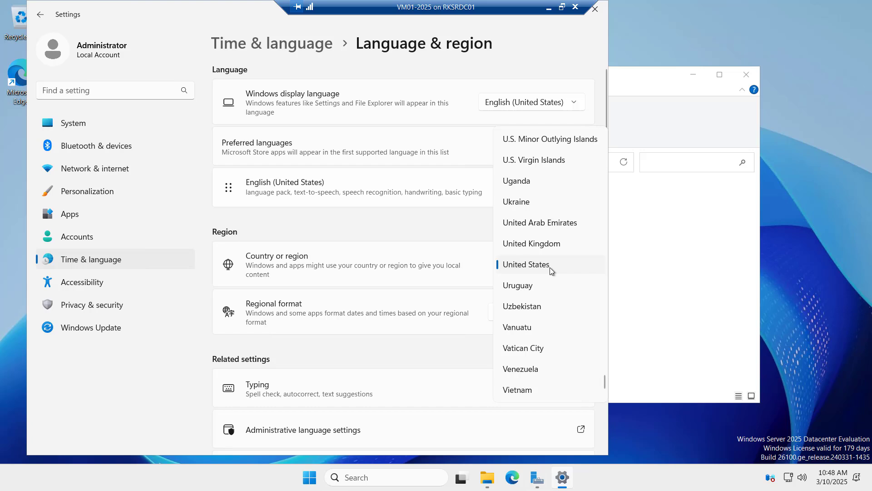
pyautogui.scroll(-2, 551, 269)
pyautogui.scroll(5, 551, 269)
pyautogui.scroll(2, 550, 268)
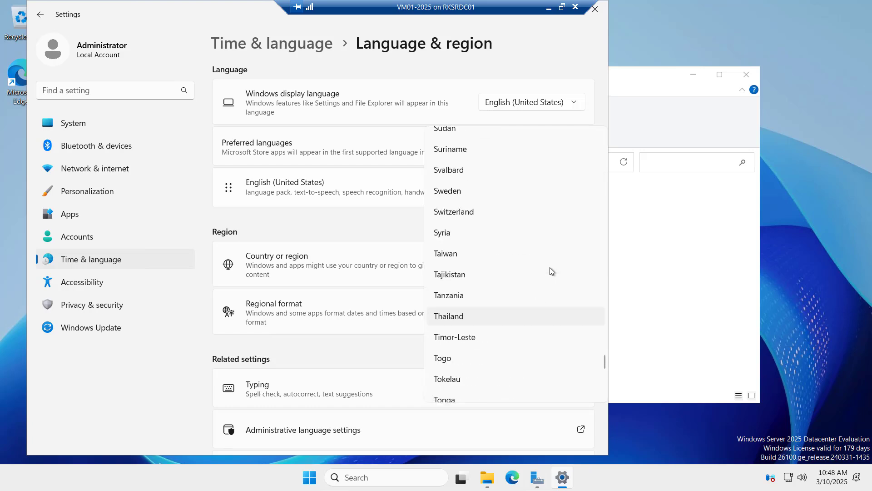
pyautogui.scroll(12, 550, 268)
pyautogui.click(440, 286)
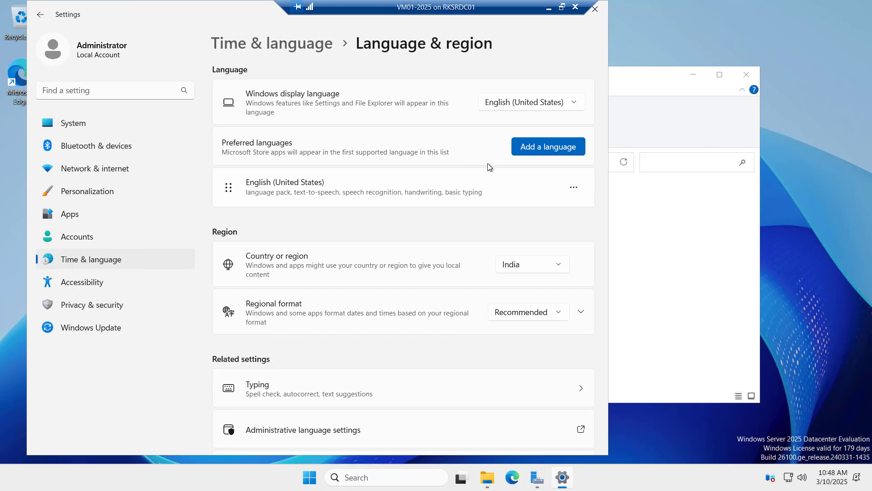
pyautogui.hotkey('alt', 'F4')
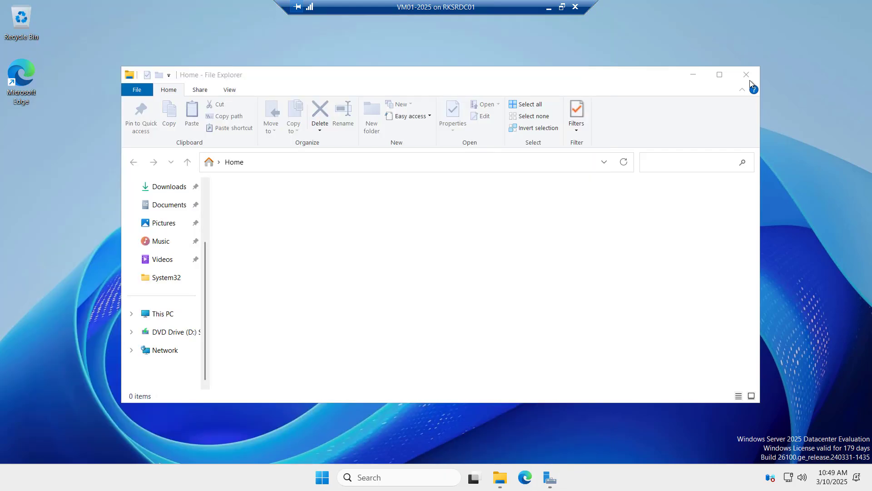
# Close the File Explorer window
pyautogui.click(748, 76)
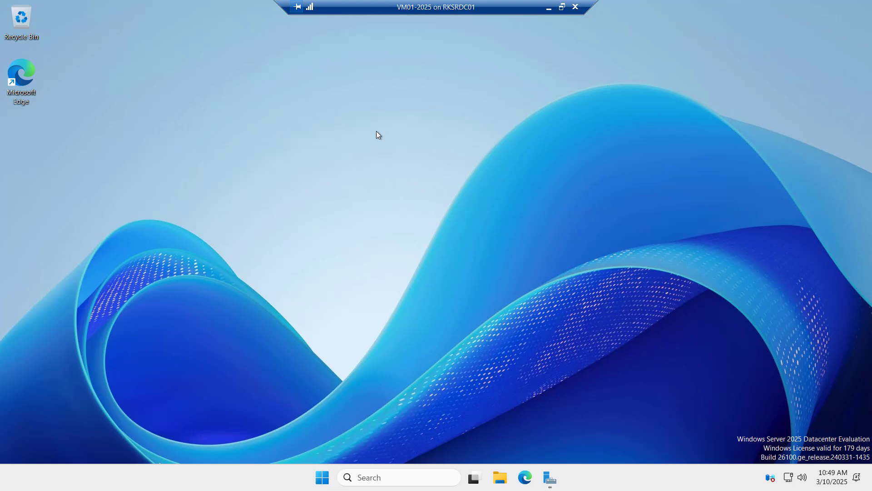